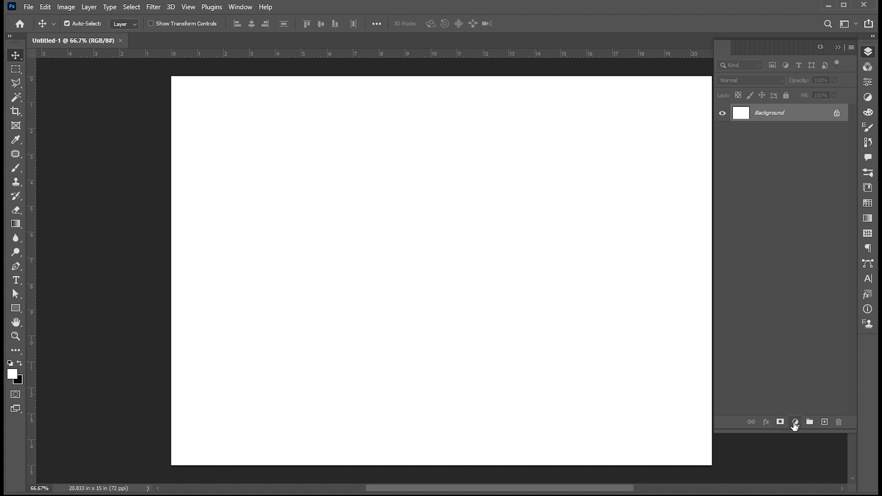
# Step: Add a gradient fill layer above the background using the bright royal-to-sky-blue preset from the Blues group
pyautogui.click(808, 241)
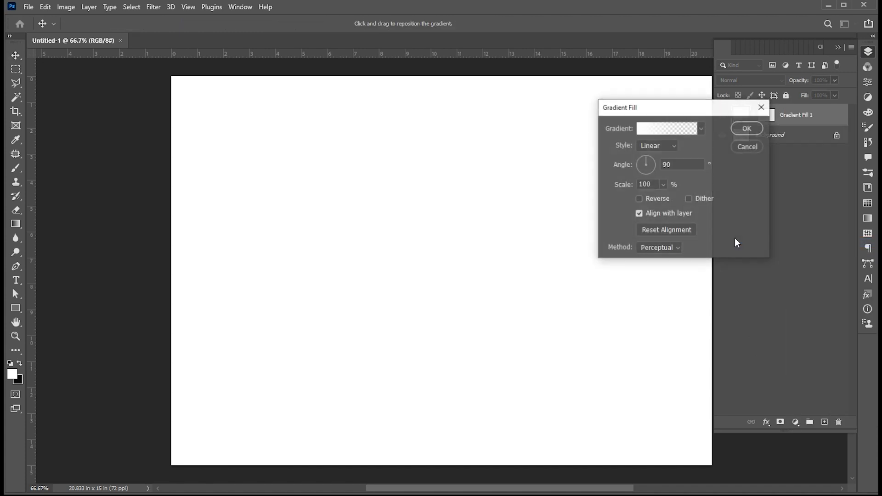
pyautogui.click(700, 129)
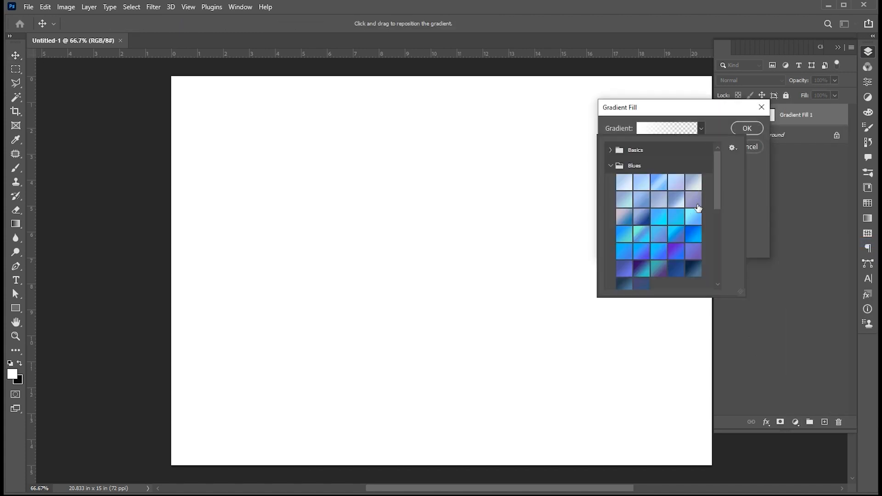
pyautogui.scroll(-1, 651, 214)
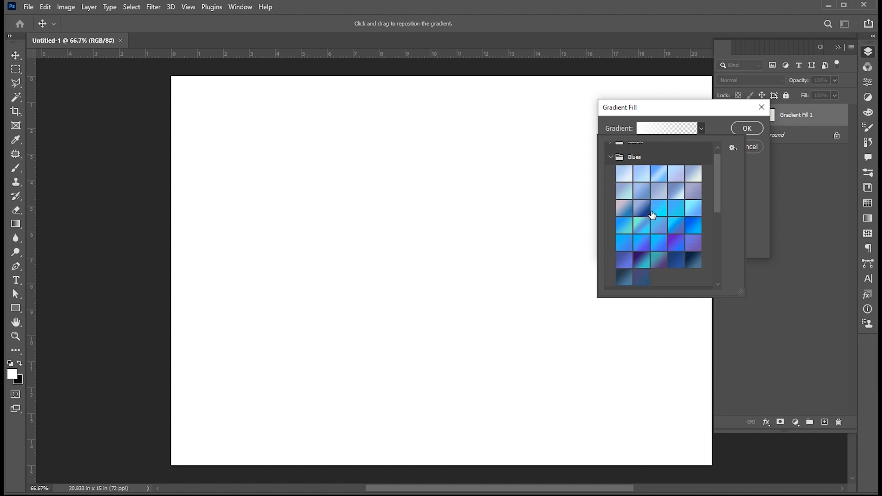
pyautogui.click(692, 227)
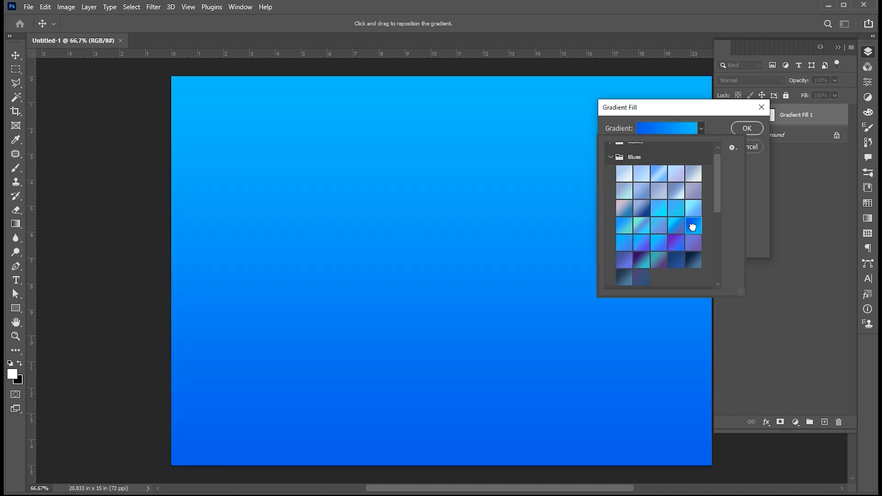
pyautogui.click(744, 129)
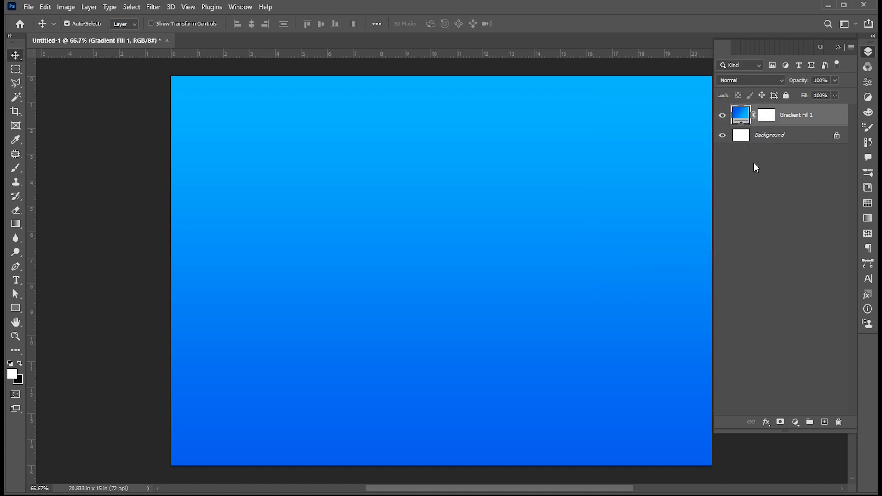
# Step: Add the text "GLASS" on the canvas in black Times New Roman Bold
pyautogui.click(17, 280)
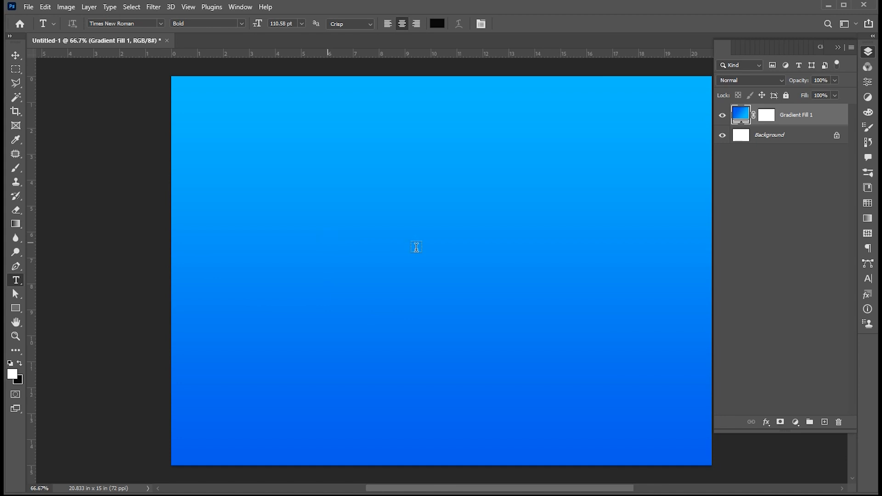
pyautogui.click(416, 247)
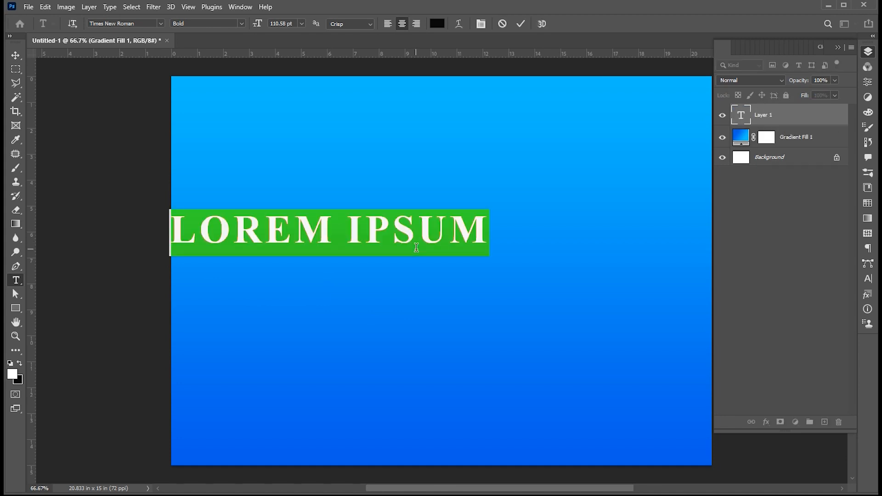
pyautogui.write('H')
pyautogui.write('GLASS')
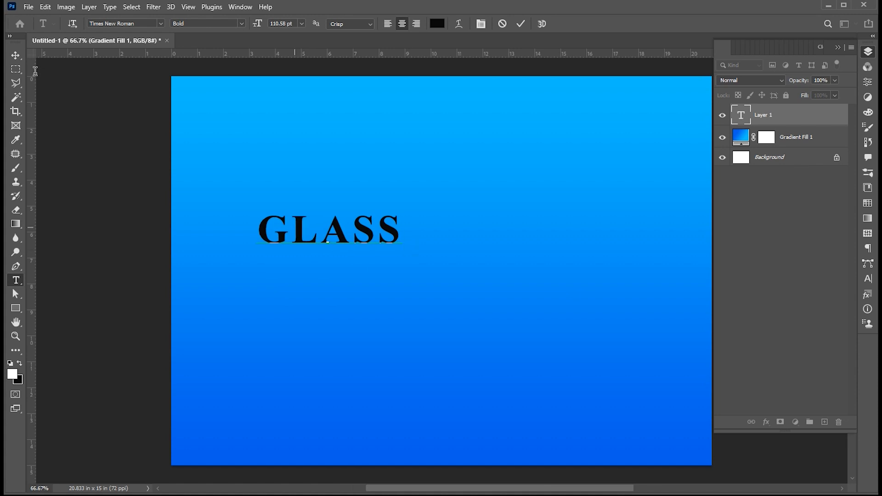
pyautogui.hotkey('ctrl', 'Return')
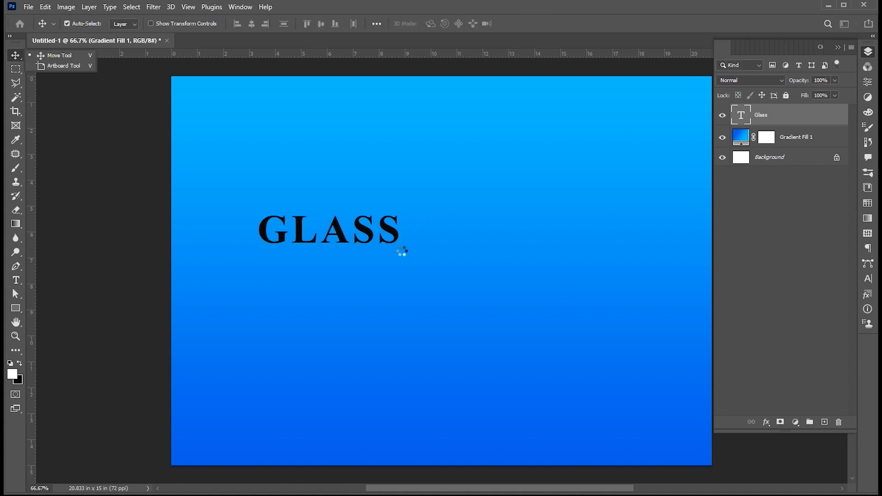
# Step: Scale the GLASS text up to about 301% and place it near the middle of the canvas
pyautogui.hotkey('ctrl', 't')
pyautogui.moveTo(413, 266); pyautogui.dragTo(510, 330)
pyautogui.moveTo(329, 233); pyautogui.dragTo(447, 262)
pyautogui.moveTo(655, 193); pyautogui.dragTo(667, 191)
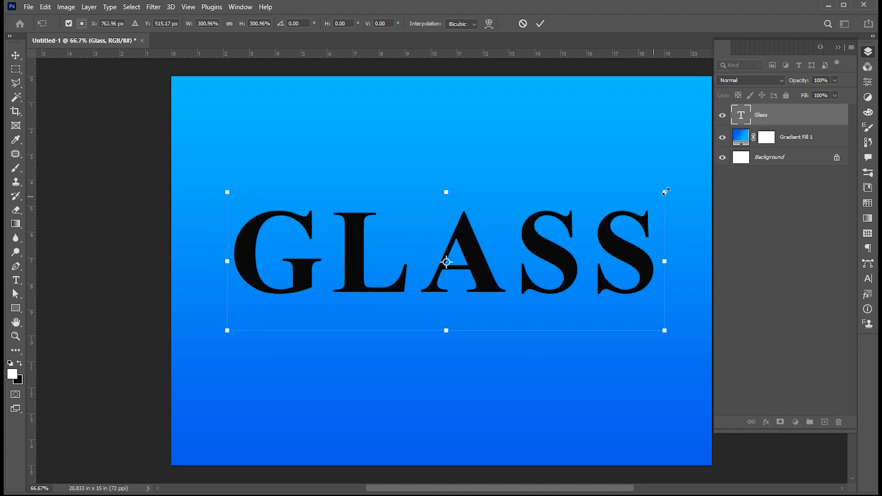
pyautogui.press('Return')
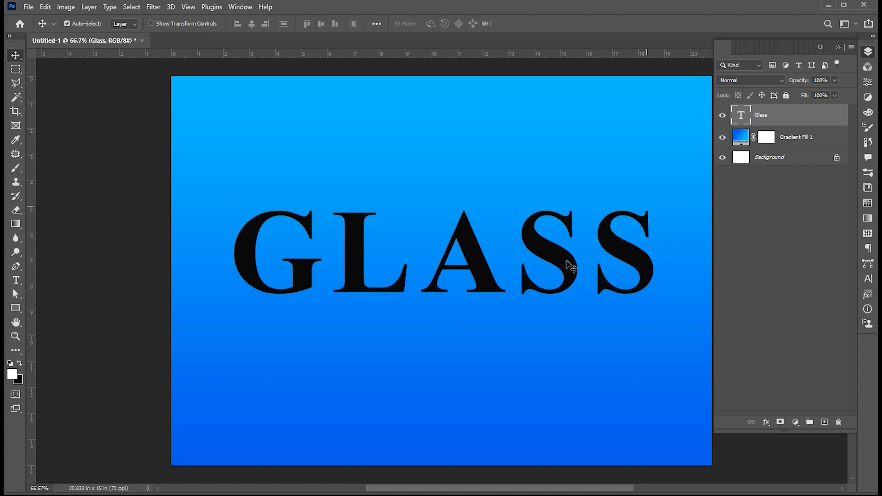
pyautogui.doubleClick(570, 261)
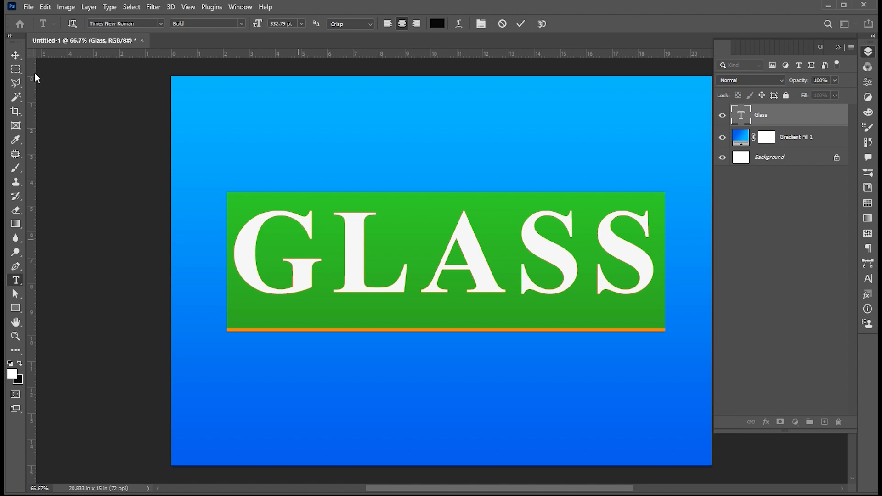
pyautogui.click(15, 56)
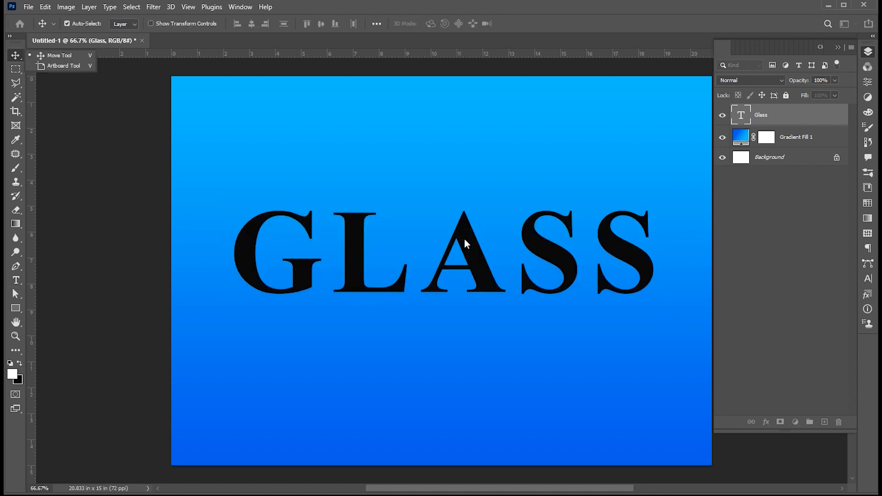
# Step: Open the Glass text layer's blending options and set its fill opacity to 0%
pyautogui.rightClick(761, 113)
pyautogui.click(591, 145)
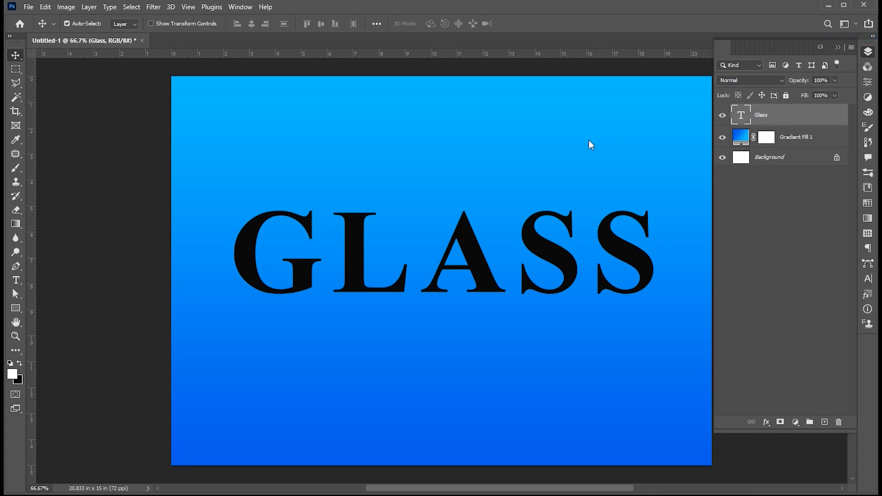
pyautogui.moveTo(624, 135); pyautogui.dragTo(529, 12)
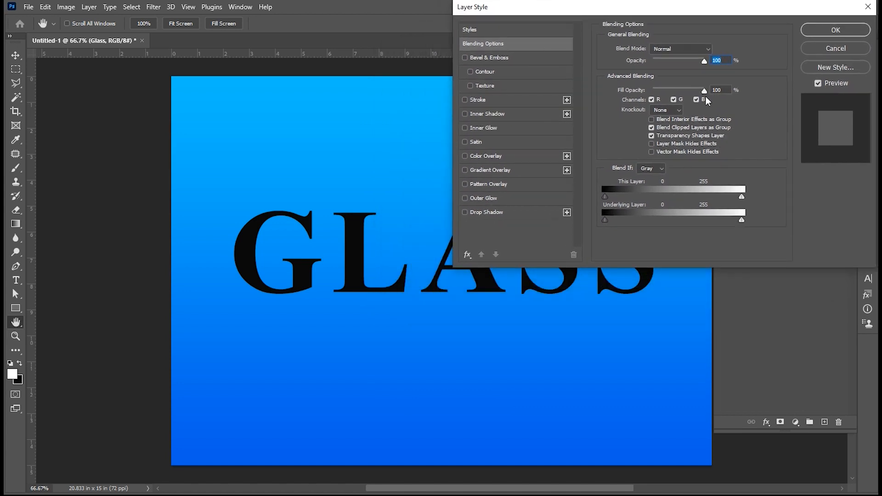
pyautogui.moveTo(704, 90); pyautogui.dragTo(649, 91)
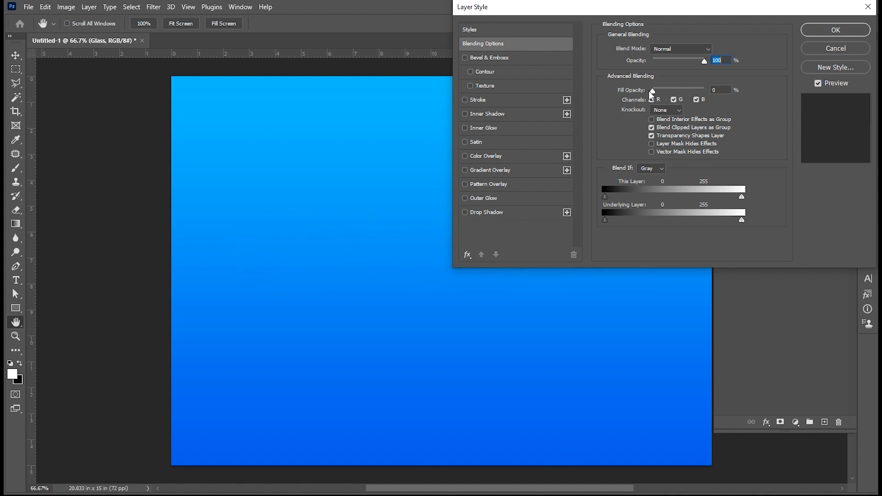
# Step: Enable Bevel & Emboss on the text with Pillow Emboss style, Smooth technique, 155% depth and 16 px size
pyautogui.click(493, 57)
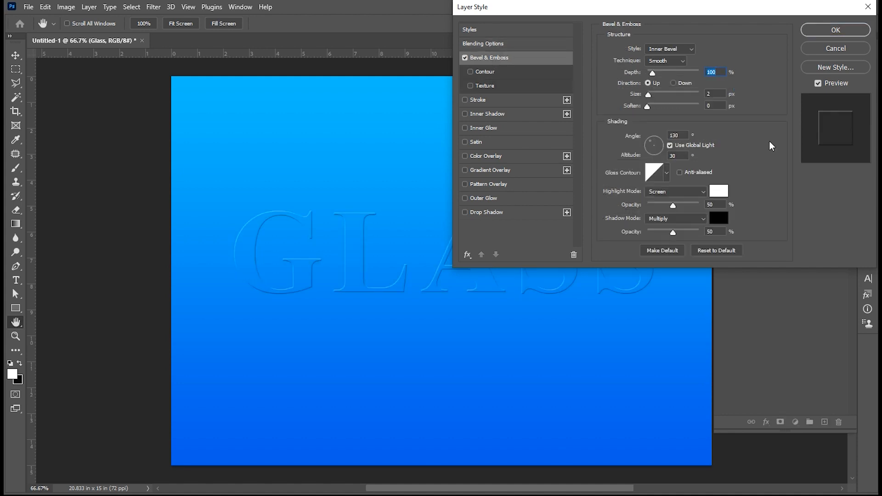
pyautogui.click(684, 49)
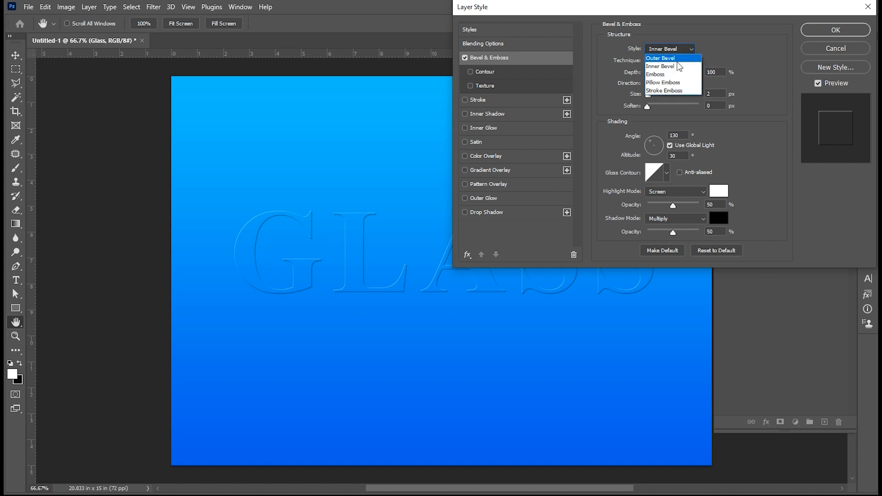
pyautogui.click(667, 82)
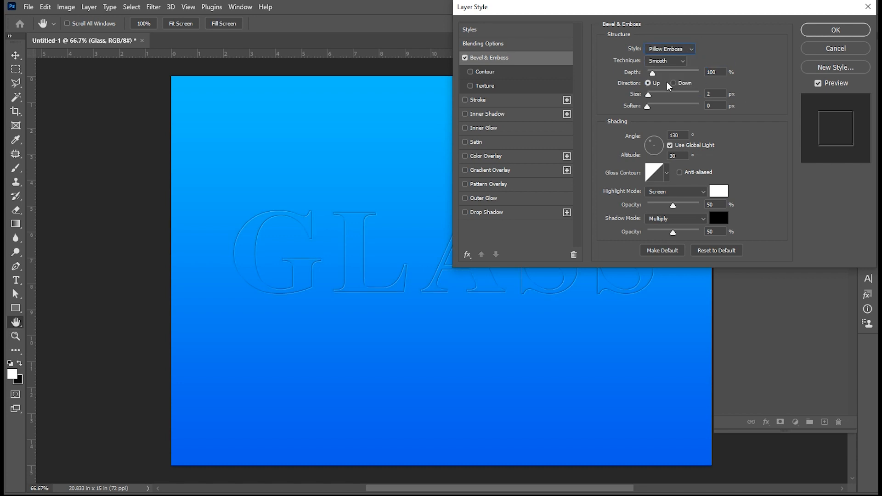
pyautogui.click(663, 61)
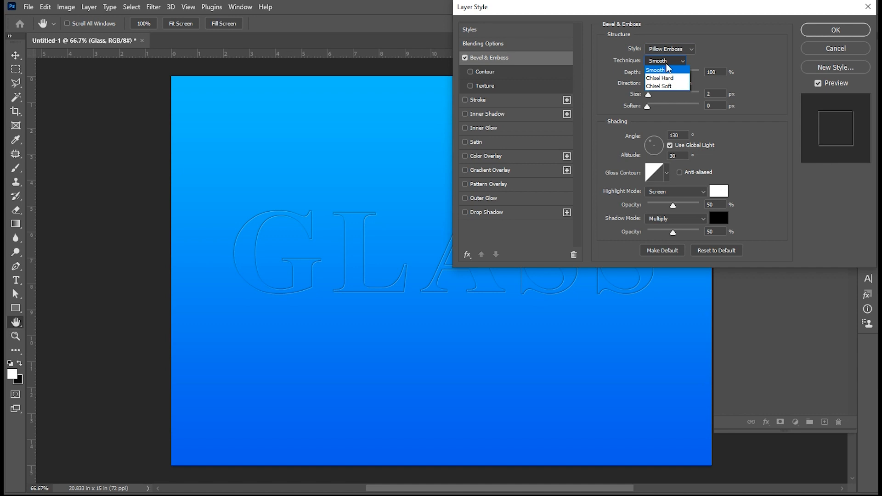
pyautogui.click(669, 69)
pyautogui.click(714, 72)
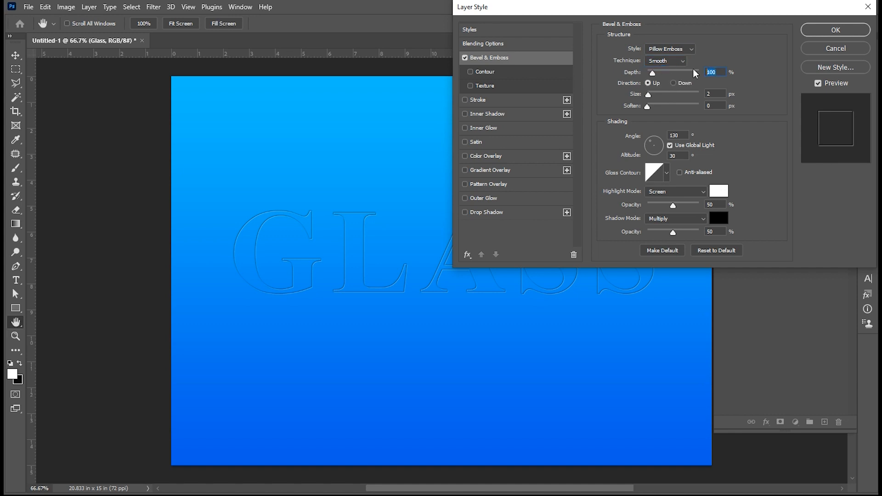
pyautogui.write('155')
pyautogui.click(709, 94)
pyautogui.write('16')
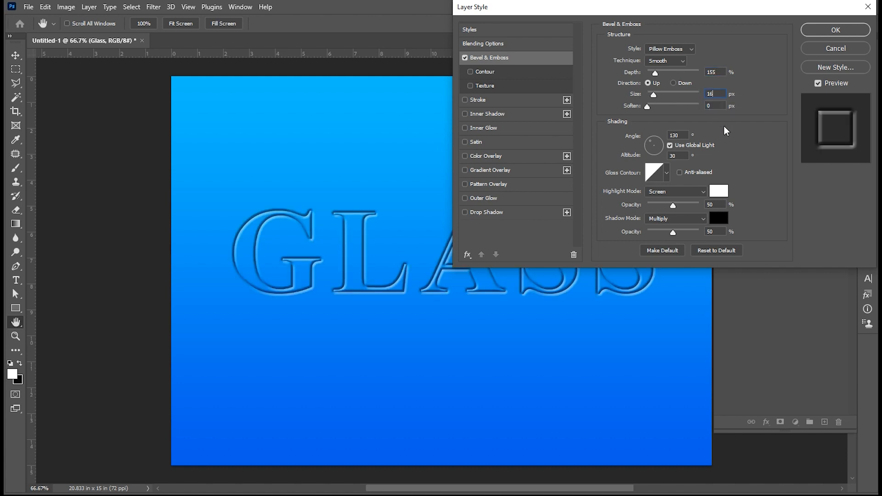
# Step: Set the bevel's shading angle to 135° and its gloss contour to Ring - Double
pyautogui.click(678, 135)
pyautogui.write('135')
pyautogui.press('Tab')
pyautogui.click(666, 172)
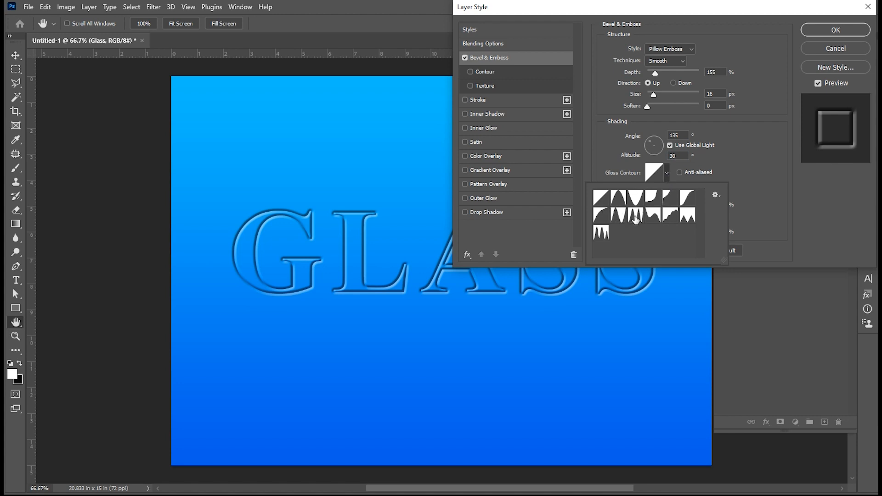
pyautogui.click(636, 218)
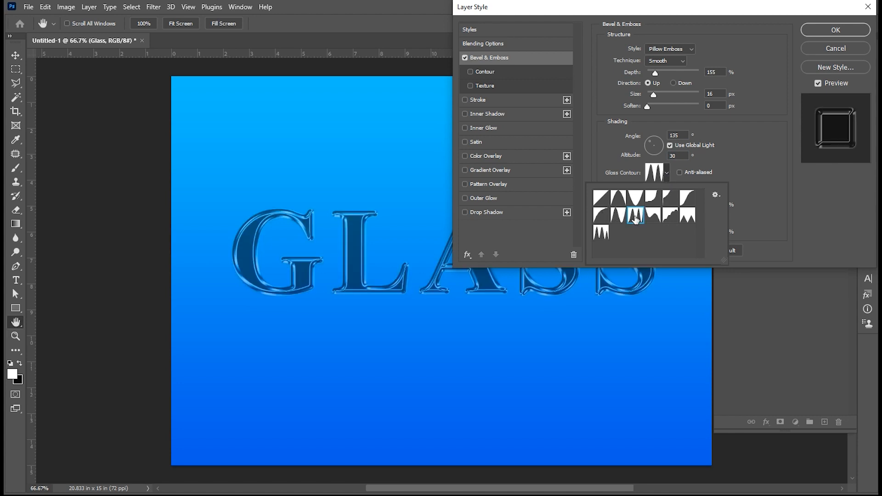
pyautogui.click(738, 172)
# Step: Set the bevel's highlight to white in Linear Dodge (Add) mode and its shadow opacity to 11%
pyautogui.click(720, 193)
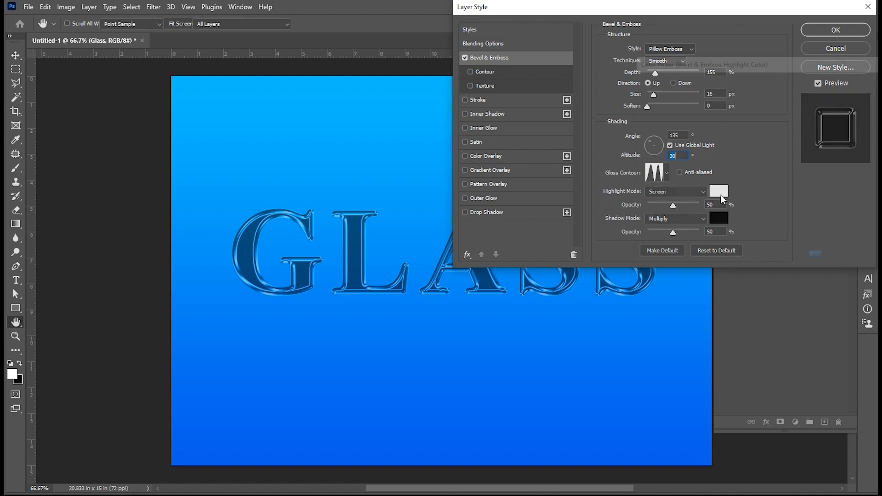
pyautogui.click(855, 83)
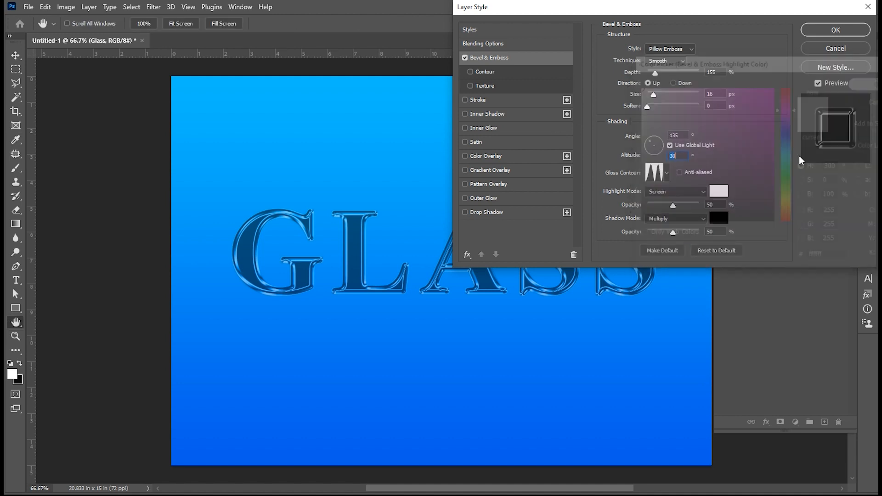
pyautogui.click(679, 195)
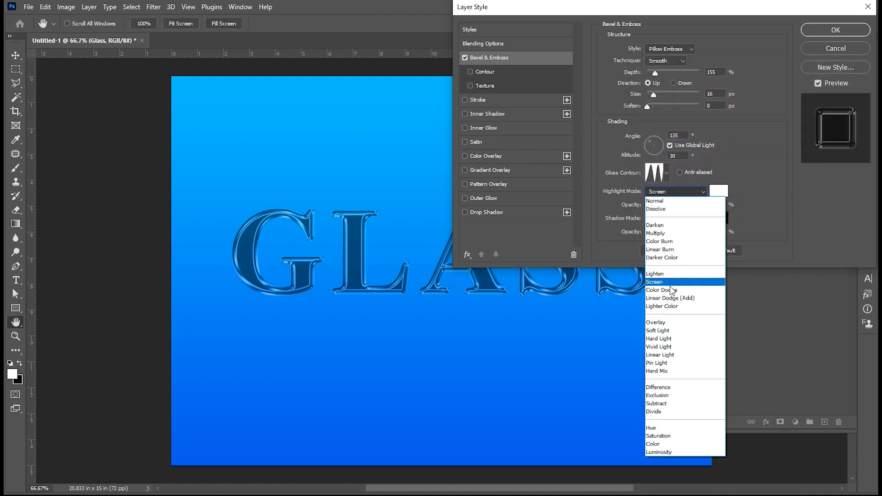
pyautogui.click(670, 298)
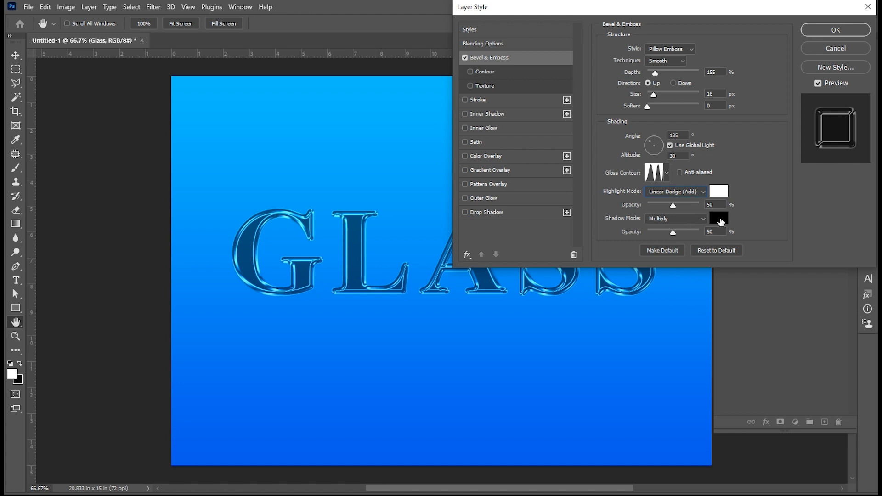
pyautogui.moveTo(673, 233); pyautogui.dragTo(654, 235)
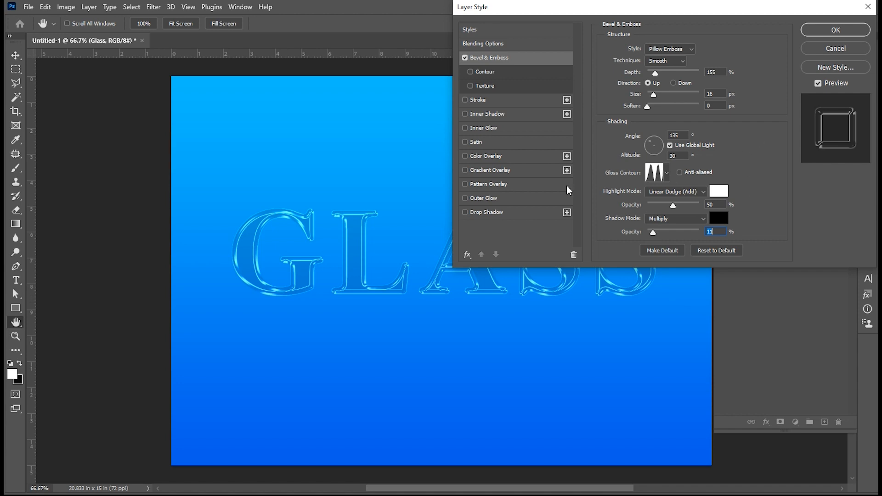
# Step: Enable Inner Glow on the text with Screen blend mode, 16% opacity and white (ffffff) colour
pyautogui.click(485, 128)
pyautogui.click(691, 46)
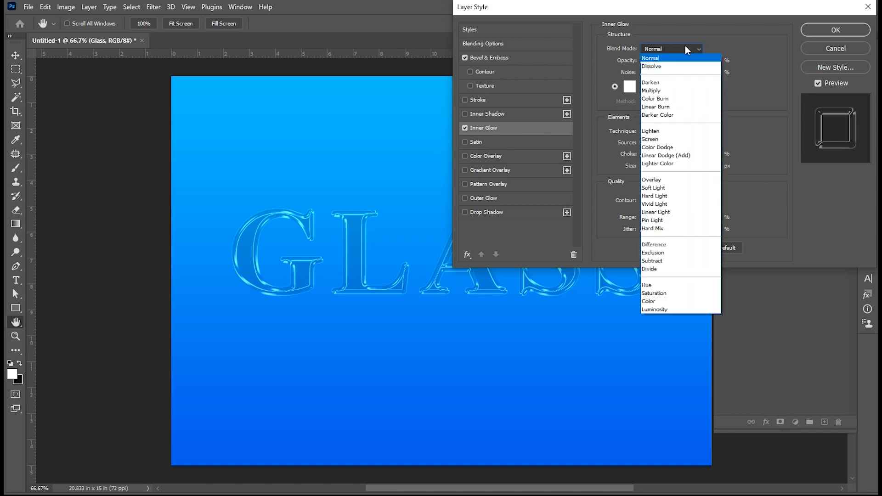
pyautogui.click(663, 136)
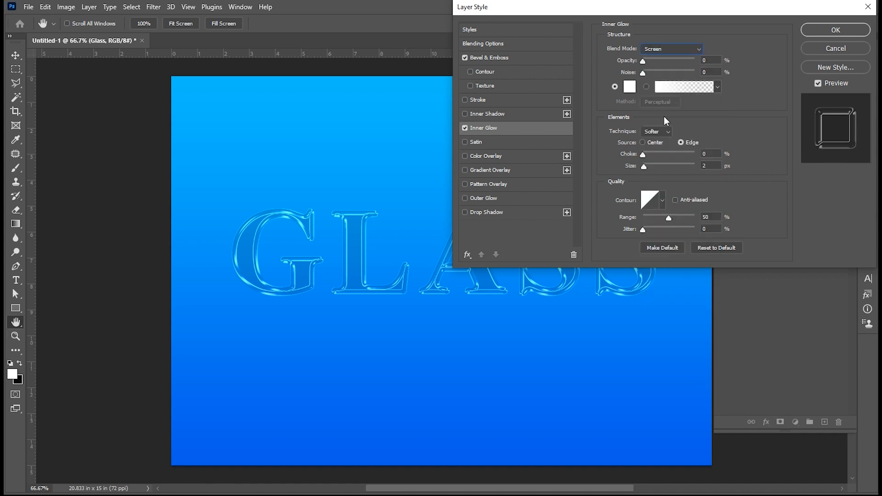
pyautogui.click(716, 60)
pyautogui.write('16')
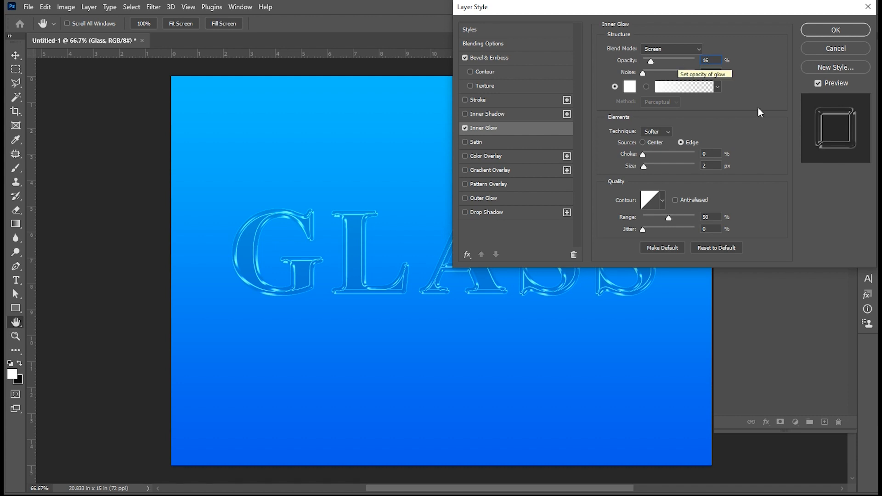
pyautogui.click(630, 86)
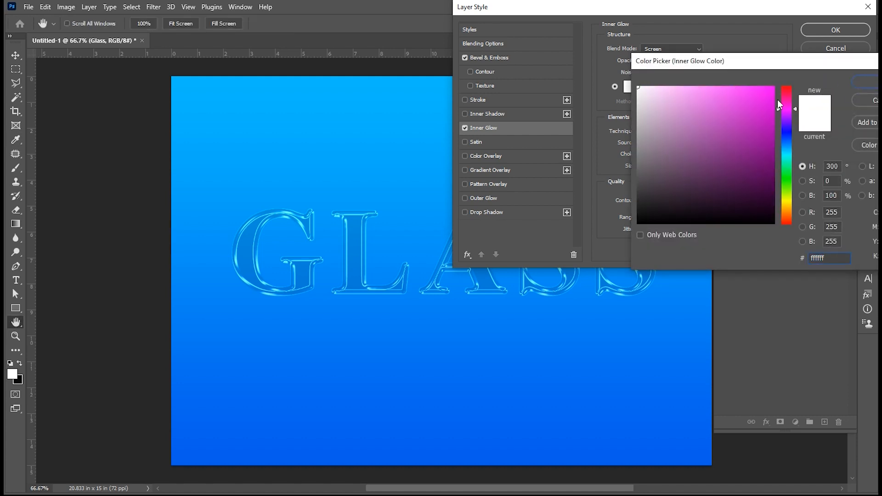
pyautogui.click(866, 82)
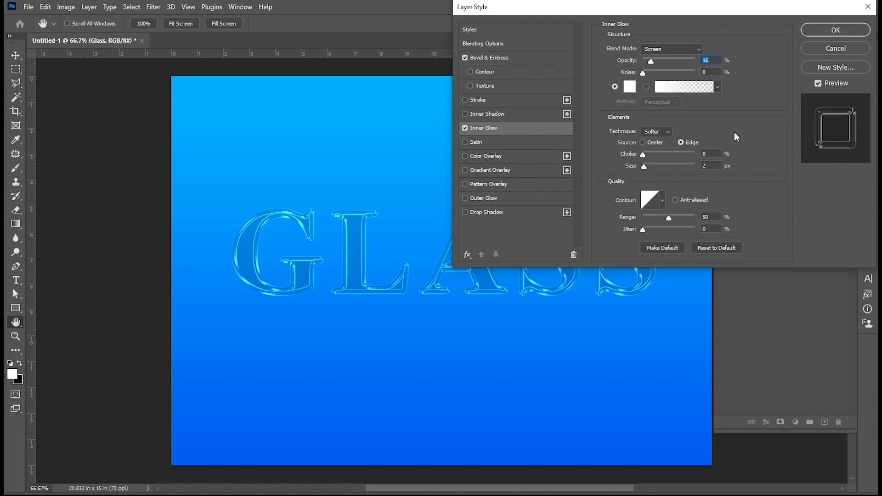
# Step: Set the inner glow's size to 8 px and its technique to Softer
pyautogui.click(710, 165)
pyautogui.write('8')
pyautogui.click(661, 133)
pyautogui.click(652, 143)
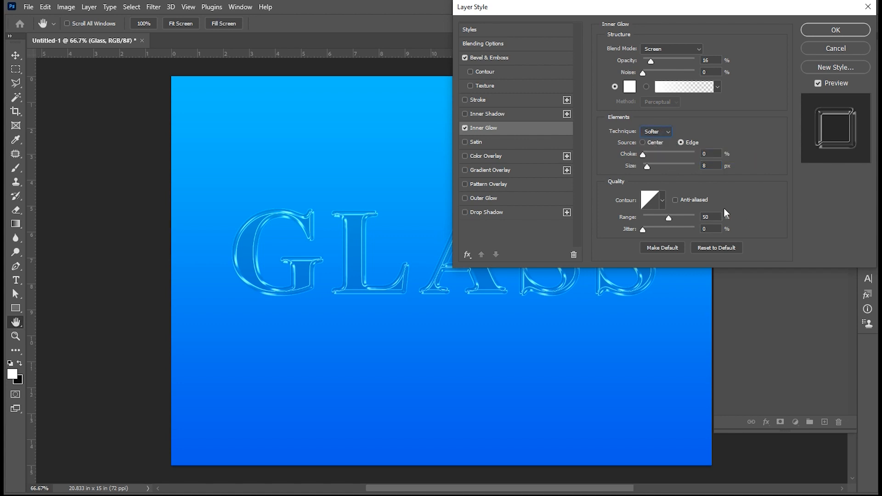
# Step: Set the inner glow's contour to Cone, its range to 65% and its jitter to 5%
pyautogui.click(661, 201)
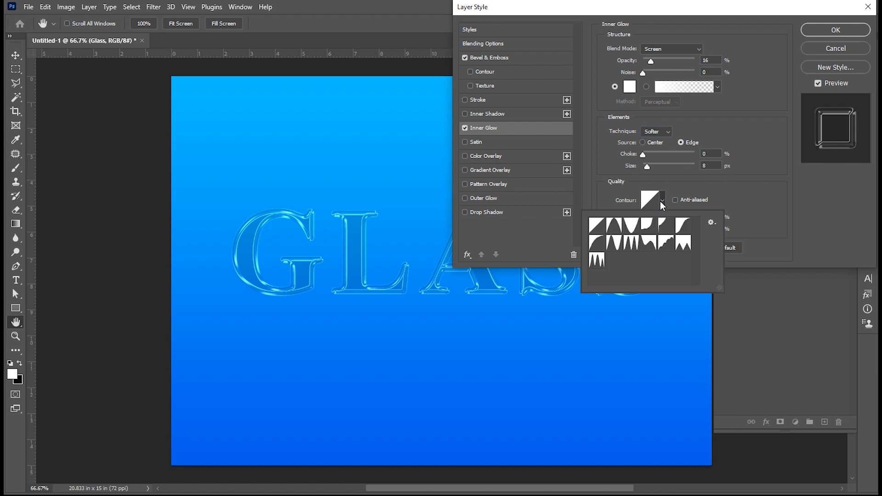
pyautogui.click(615, 229)
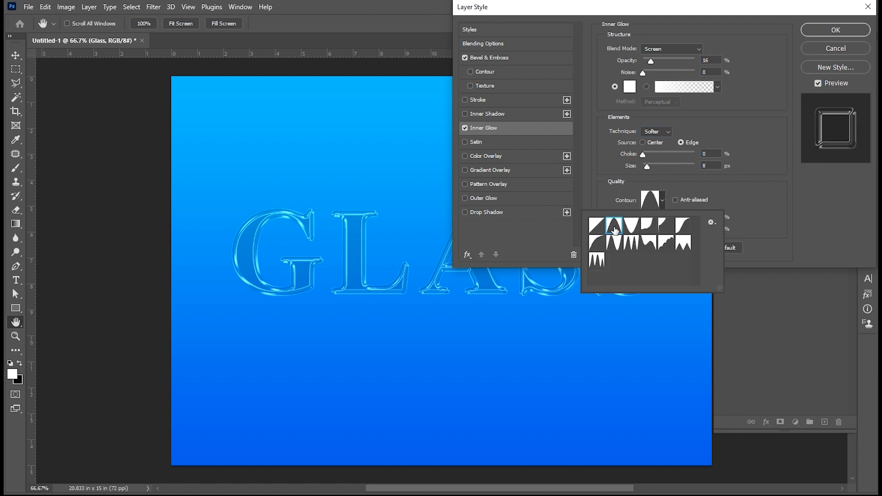
pyautogui.click(730, 194)
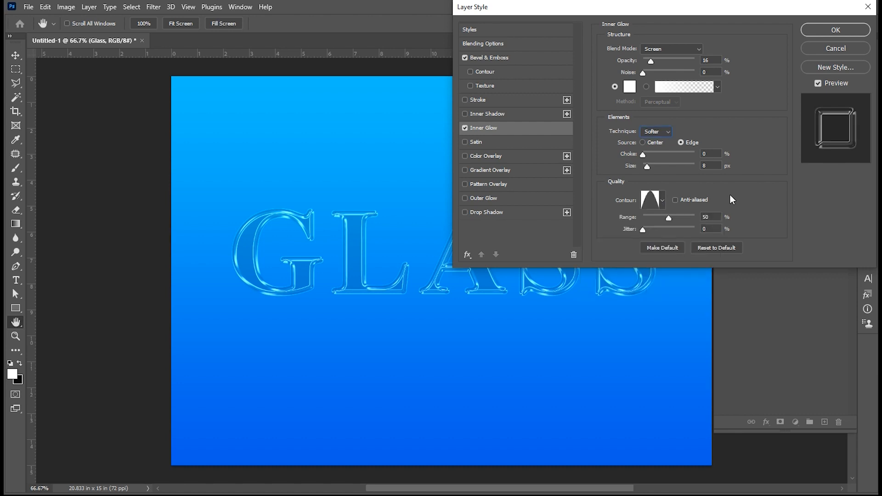
pyautogui.moveTo(707, 216); pyautogui.dragTo(686, 216)
pyautogui.write('65')
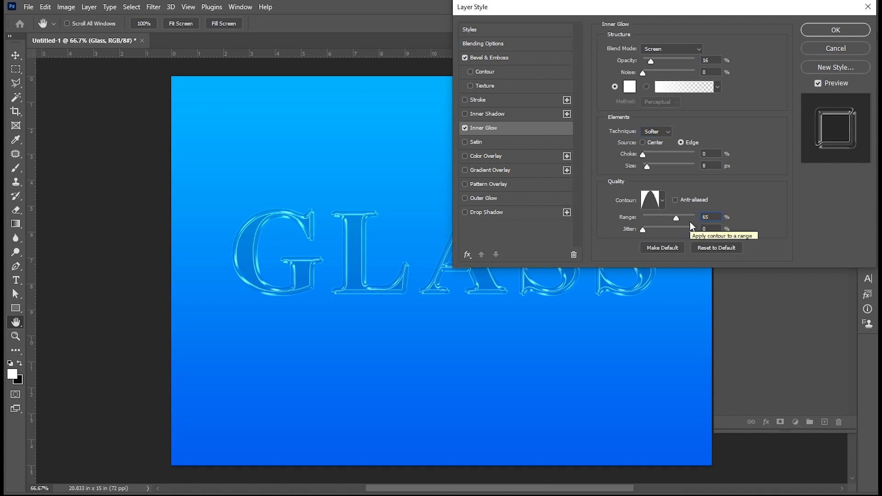
pyautogui.press('Tab')
pyautogui.write('5')
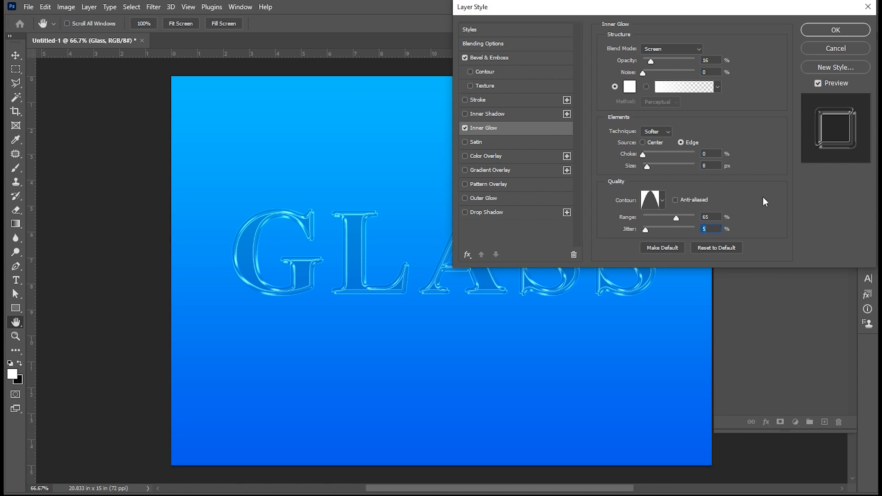
# Step: Enable Drop Shadow on the text with Multiply blend mode and 66% opacity
pyautogui.click(479, 213)
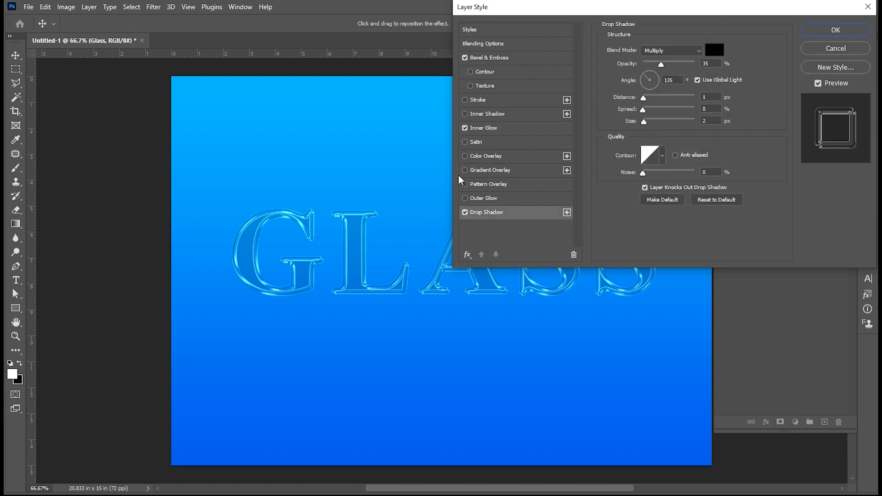
pyautogui.click(666, 51)
pyautogui.click(658, 97)
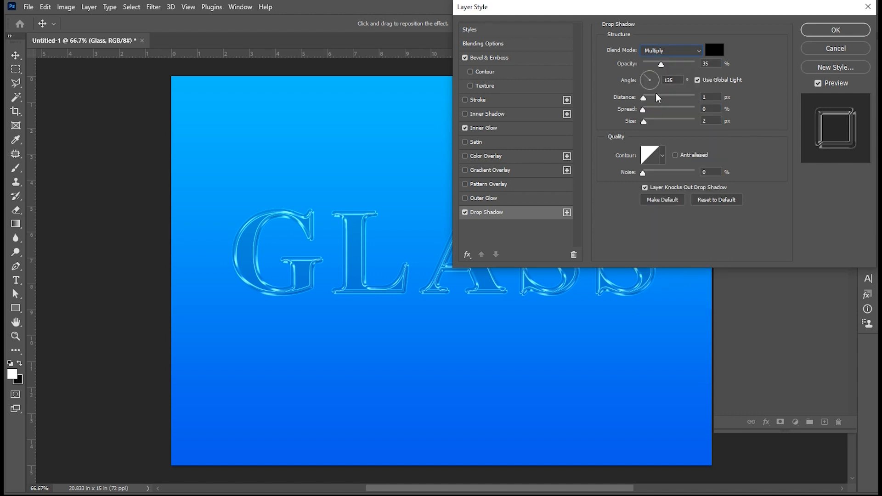
pyautogui.doubleClick(703, 63)
pyautogui.moveTo(662, 64); pyautogui.dragTo(677, 65)
# Step: Set the drop shadow's distance to 14 px and its size to 42 px
pyautogui.doubleClick(706, 97)
pyautogui.write('18')
pyautogui.doubleClick(712, 120)
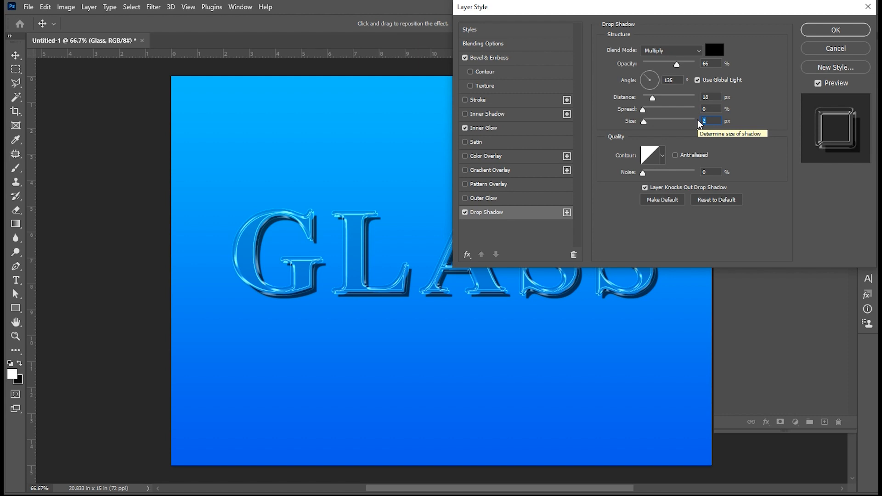
pyautogui.doubleClick(709, 97)
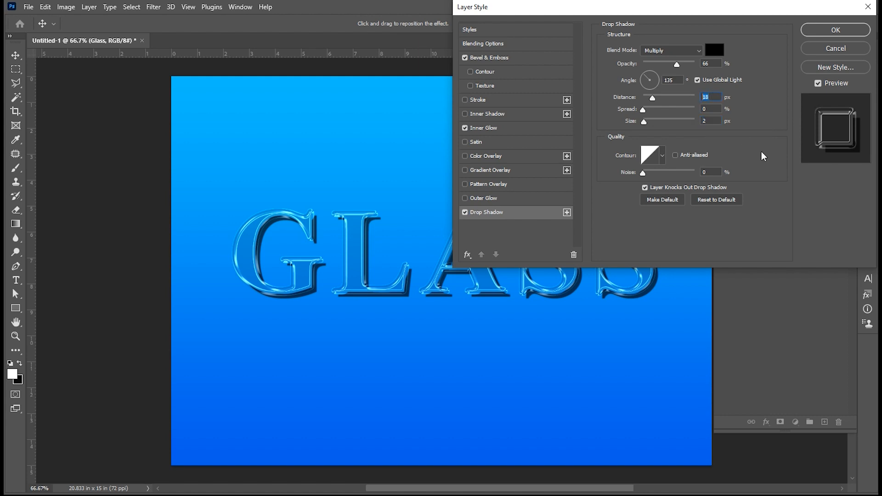
pyautogui.write('14')
pyautogui.doubleClick(713, 121)
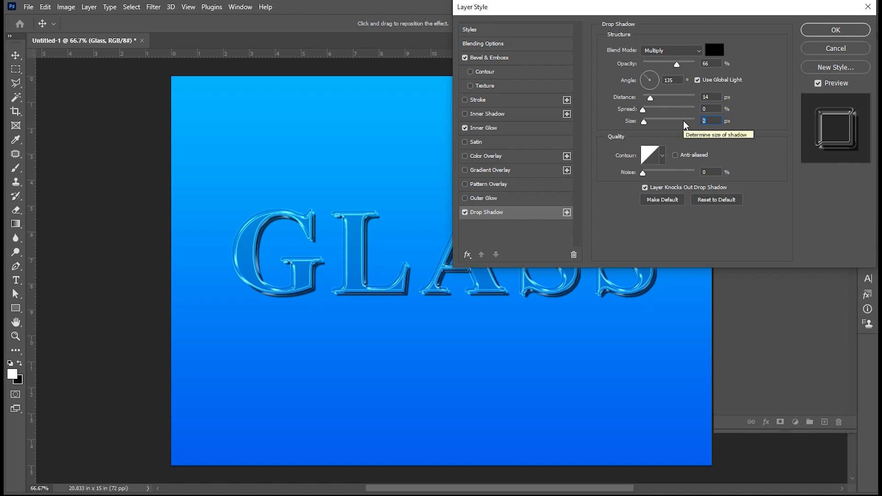
pyautogui.write('42')
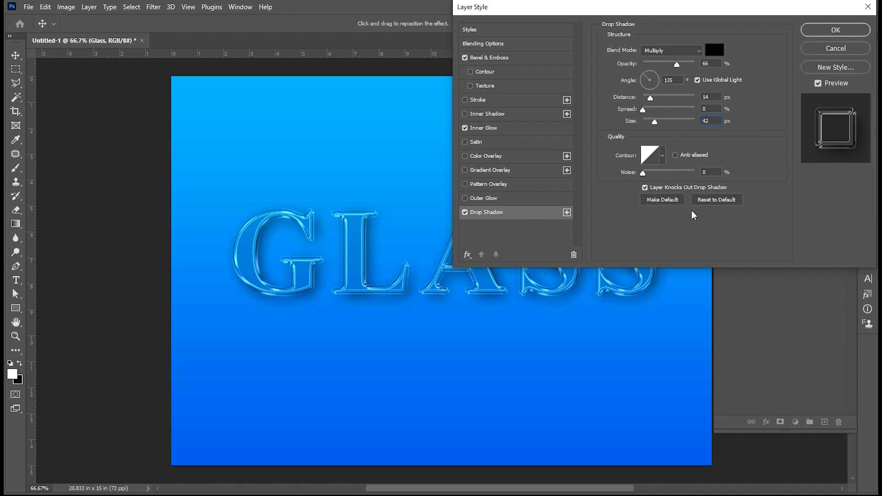
# Step: Set the drop shadow's contour to Ring - Double
pyautogui.click(662, 156)
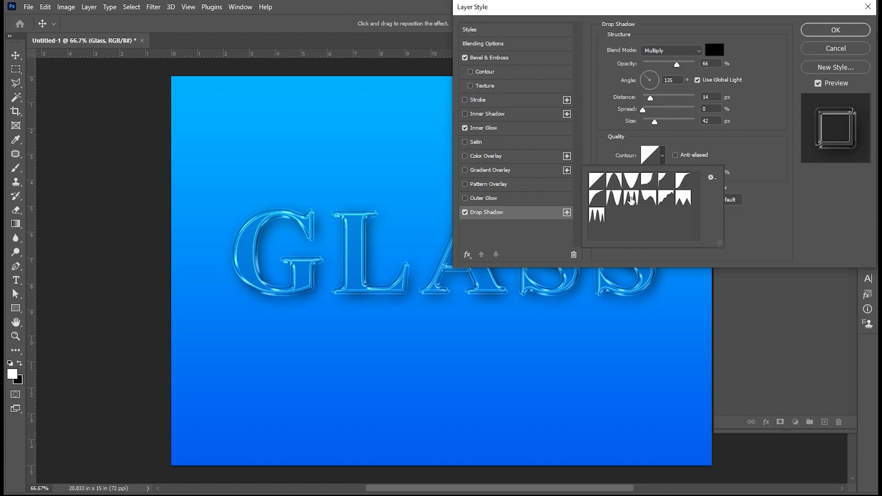
pyautogui.click(630, 198)
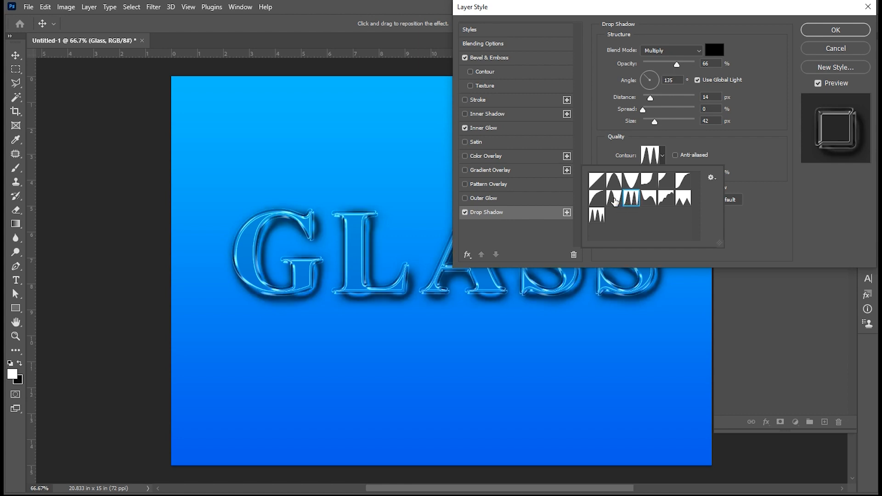
pyautogui.click(616, 200)
pyautogui.click(629, 201)
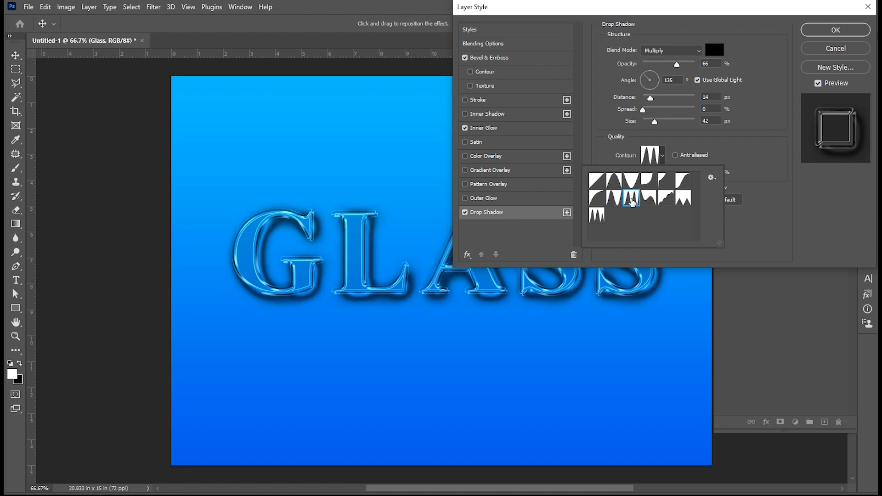
pyautogui.click(693, 152)
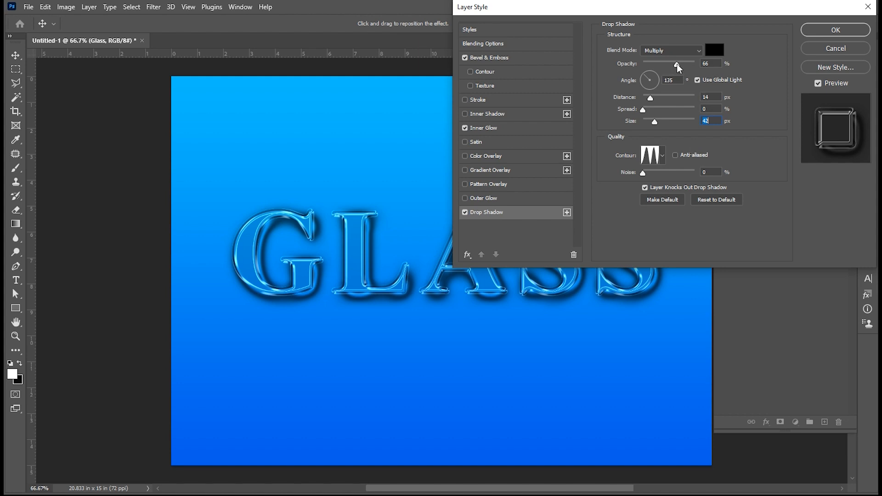
# Step: Reduce the drop shadow's opacity to 15% and its distance to 13 px, and apply the layer style
pyautogui.doubleClick(710, 63)
pyautogui.write('15')
pyautogui.doubleClick(715, 97)
pyautogui.press('Down')
pyautogui.press('Down')
pyautogui.press('Down')
pyautogui.press('Up')
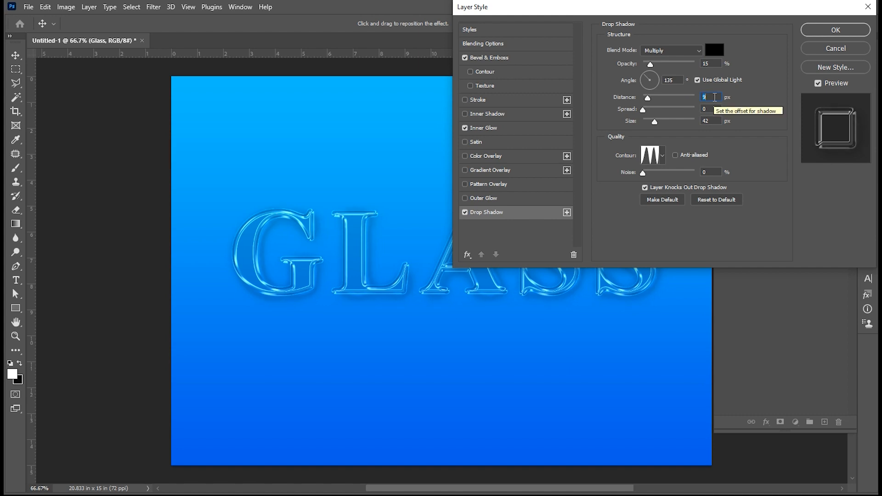
pyautogui.press('Up')
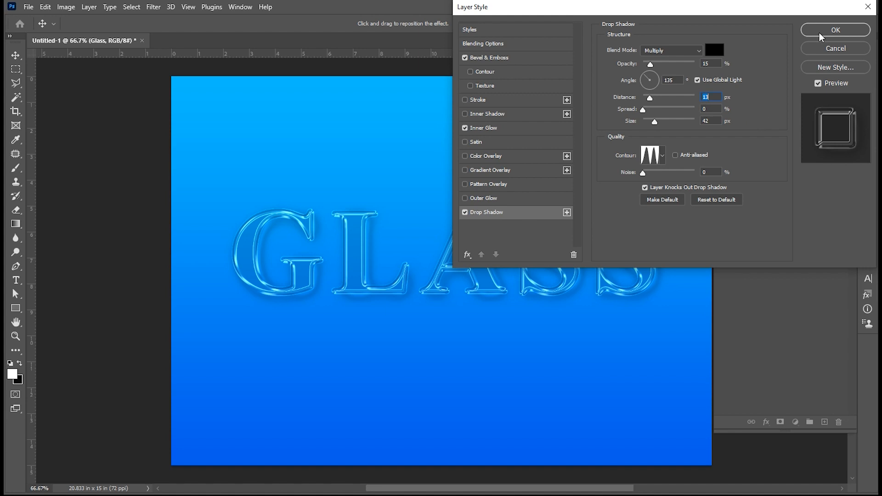
pyautogui.click(831, 32)
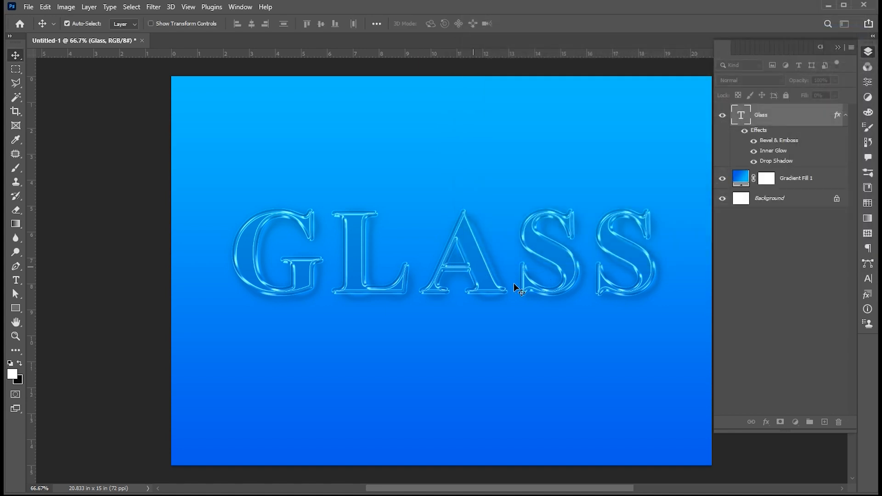
# Step: Replace the word on the glass text layer with TEXT
pyautogui.doubleClick(491, 269)
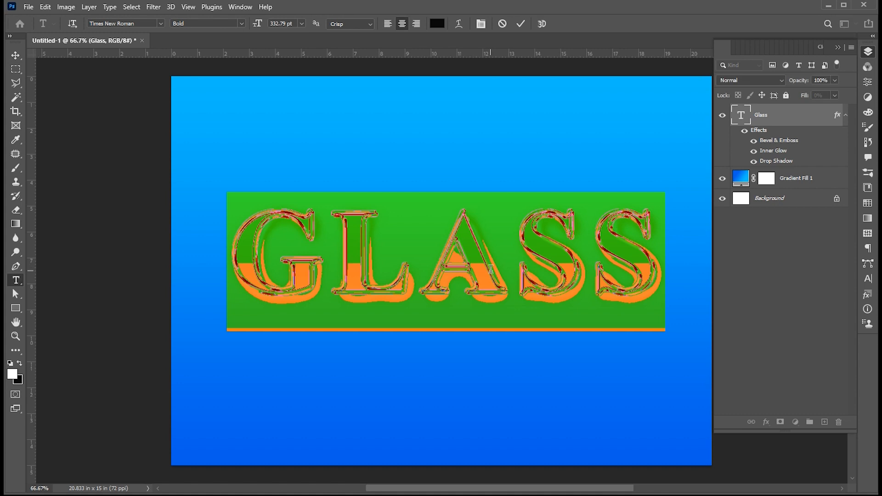
pyautogui.write('TEXT')
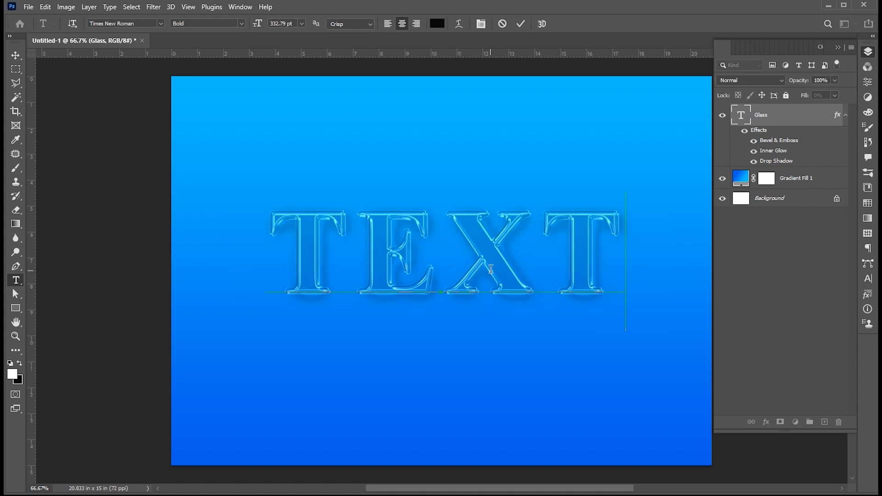
pyautogui.click(11, 57)
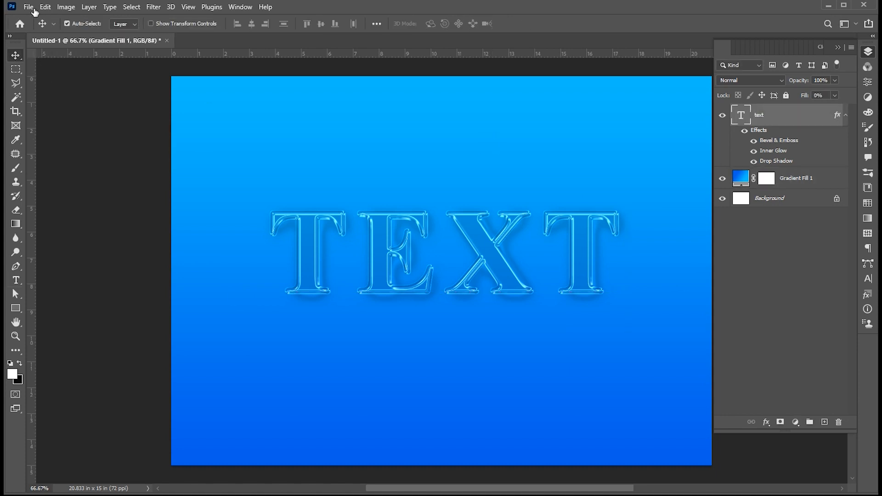
# Step: Place Flag_of_Canada_(leaf).svg as an embedded image, scaled to about 110.53% at the canvas centre
pyautogui.click(29, 7)
pyautogui.click(62, 221)
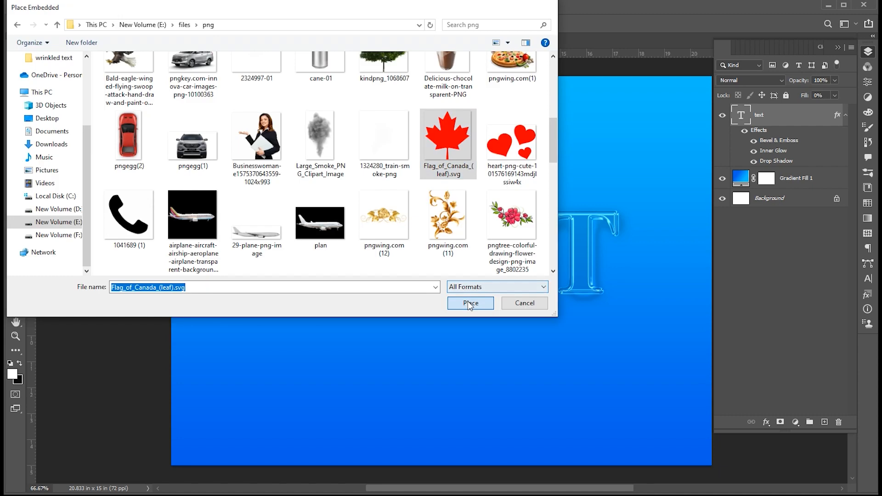
pyautogui.click(468, 301)
pyautogui.moveTo(554, 152); pyautogui.dragTo(567, 141)
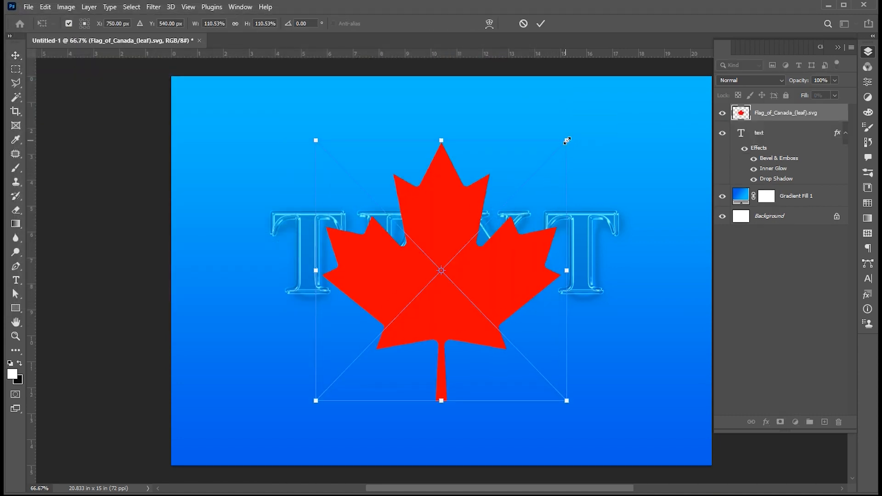
pyautogui.press('Return')
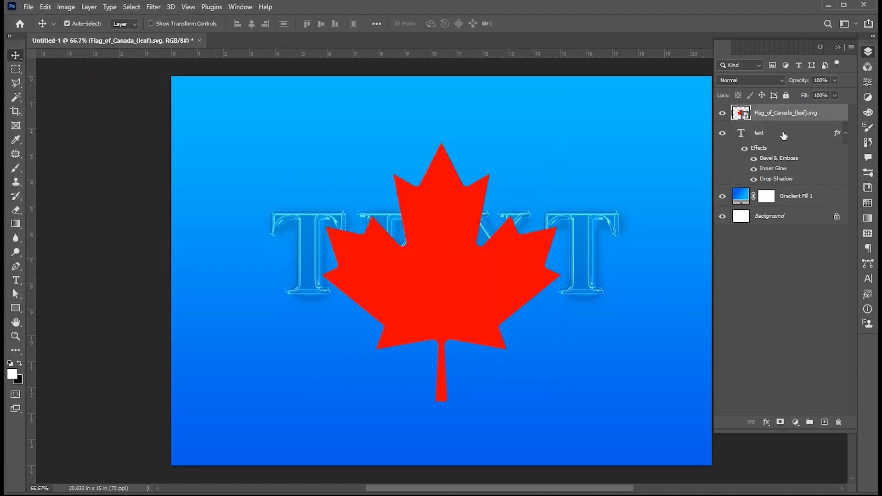
# Step: Copy the text layer's glass layer style and paste it onto the maple leaf layer
pyautogui.rightClick(784, 135)
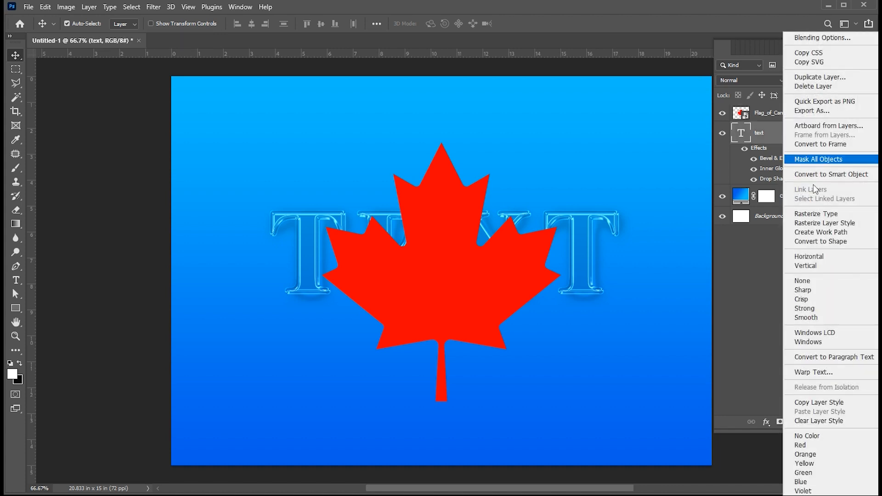
pyautogui.click(813, 403)
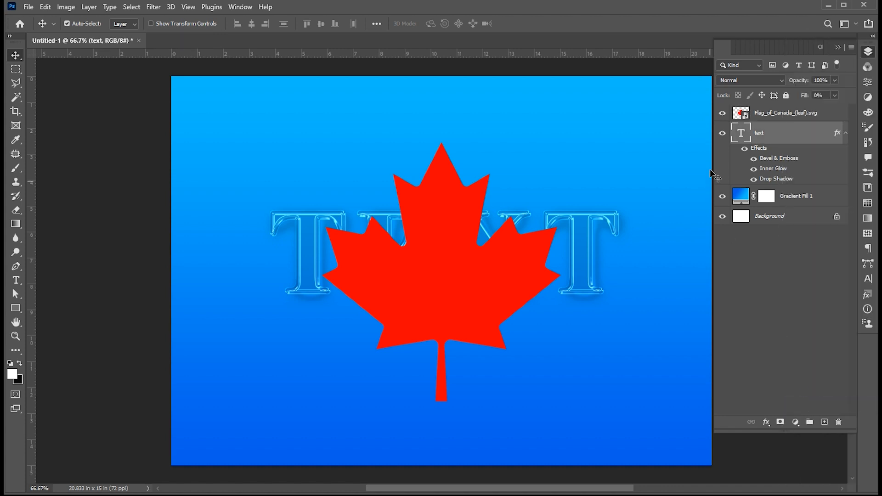
pyautogui.rightClick(788, 113)
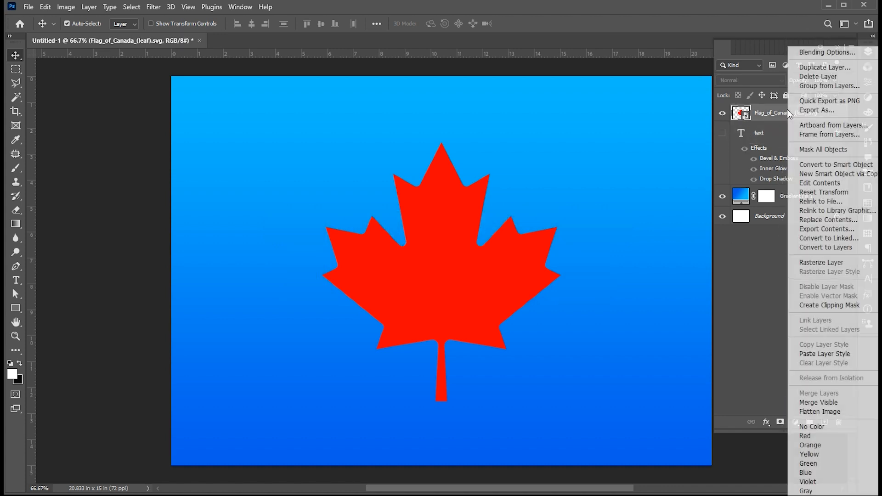
pyautogui.click(809, 355)
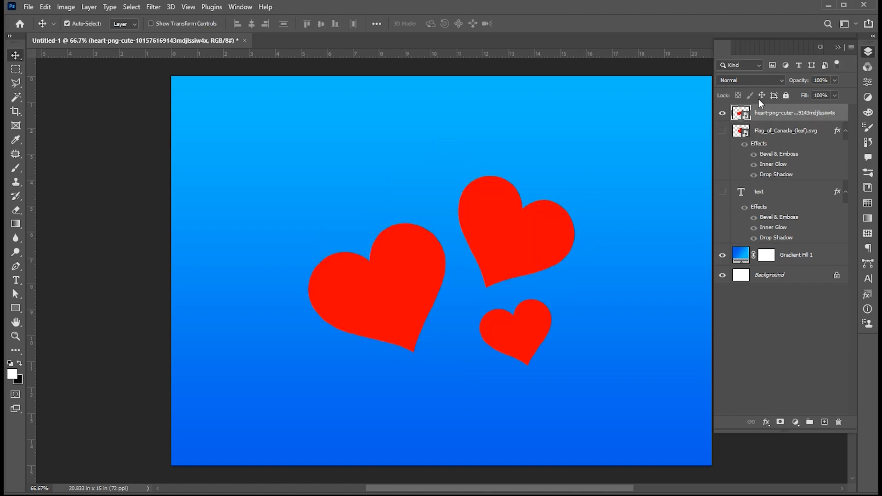
# Step: Paste the copied glass layer style onto the hearts layer
pyautogui.rightClick(764, 113)
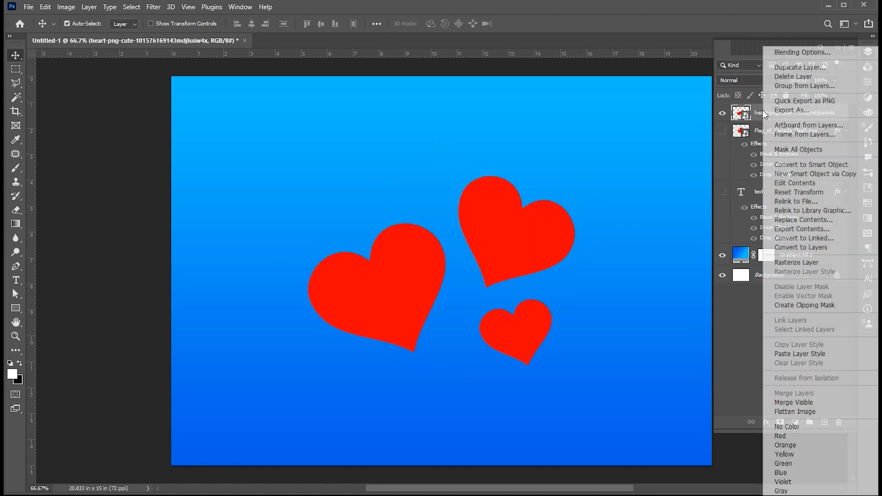
pyautogui.click(809, 355)
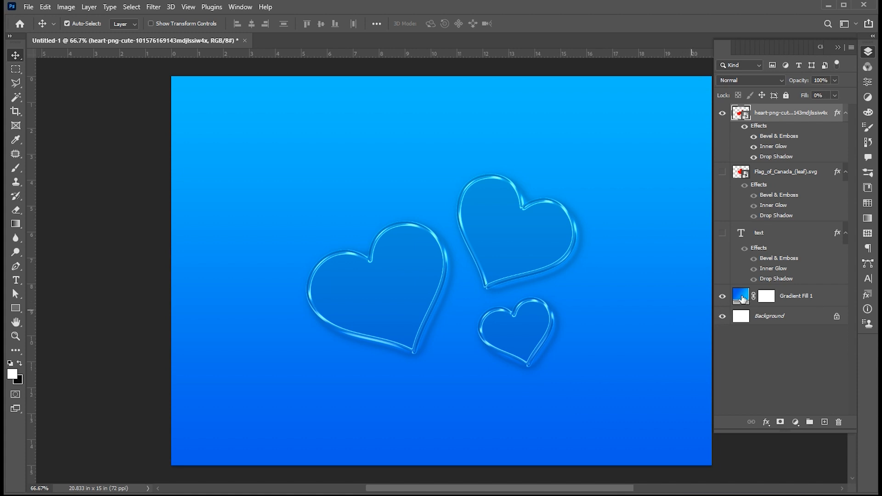
# Step: Try several presets from the Blues group on the Gradient Fill 1 background
pyautogui.doubleClick(742, 297)
pyautogui.click(701, 129)
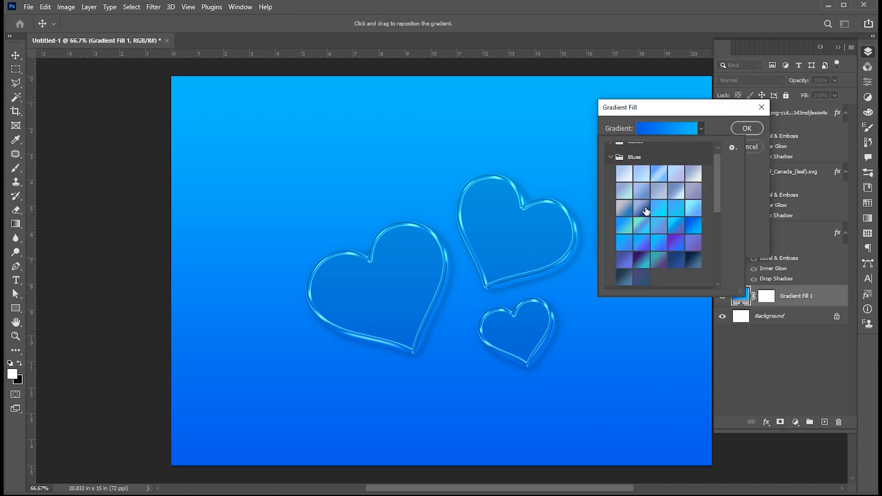
pyautogui.click(646, 210)
pyautogui.click(658, 210)
pyautogui.click(662, 191)
pyautogui.click(640, 178)
pyautogui.click(624, 175)
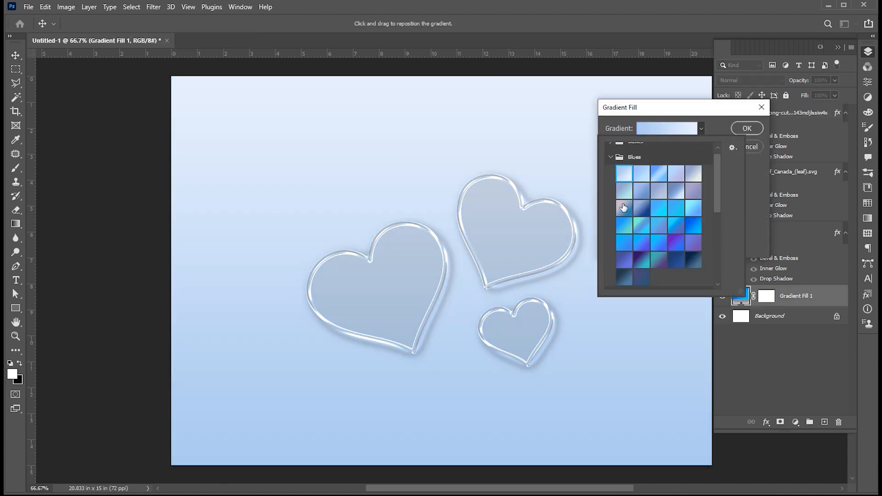
pyautogui.click(625, 209)
pyautogui.click(625, 243)
pyautogui.click(642, 242)
pyautogui.click(676, 242)
pyautogui.click(698, 245)
pyautogui.click(694, 226)
pyautogui.click(693, 209)
pyautogui.click(677, 207)
pyautogui.click(676, 177)
pyautogui.click(655, 159)
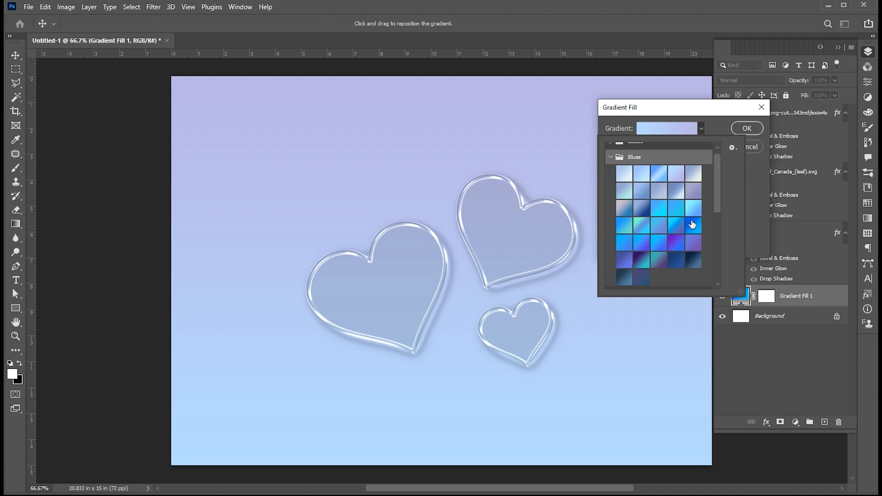
# Step: Set the background fill to the vivid deep-blue to light-blue gradient preset in the Blues group and apply it
pyautogui.click(692, 224)
pyautogui.press('Return')
pyautogui.press('Return')
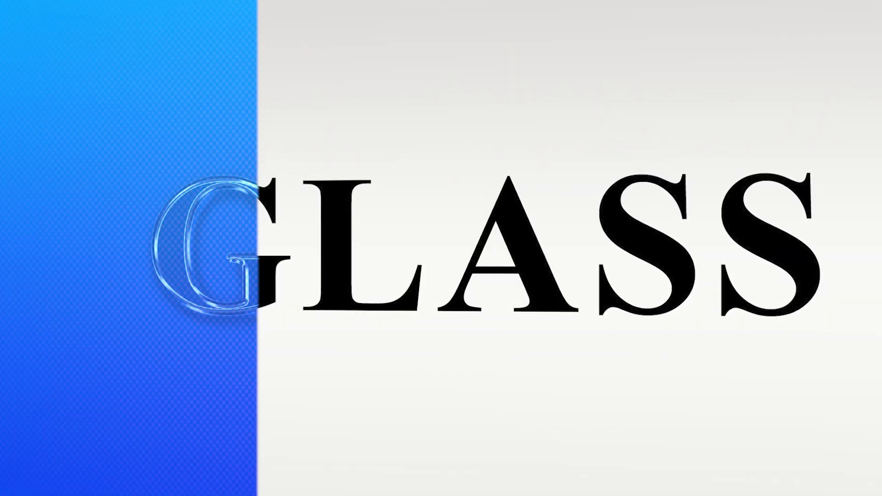